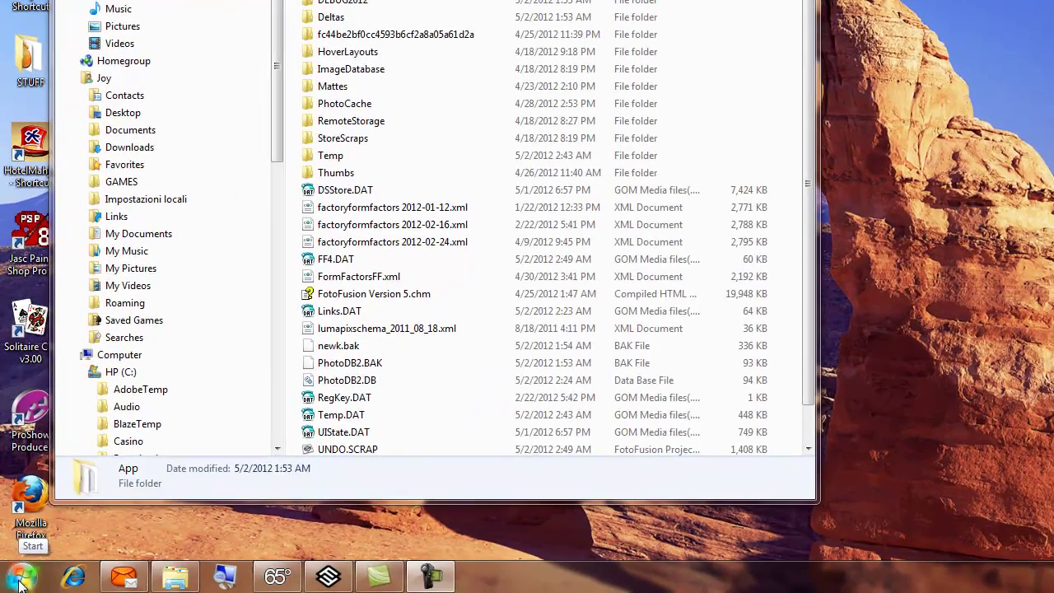
Open Control Panel from Start, enlarge it in Large icons view, and open Folder Options.
{"action": "left_click", "coordinate": [16, 582]}
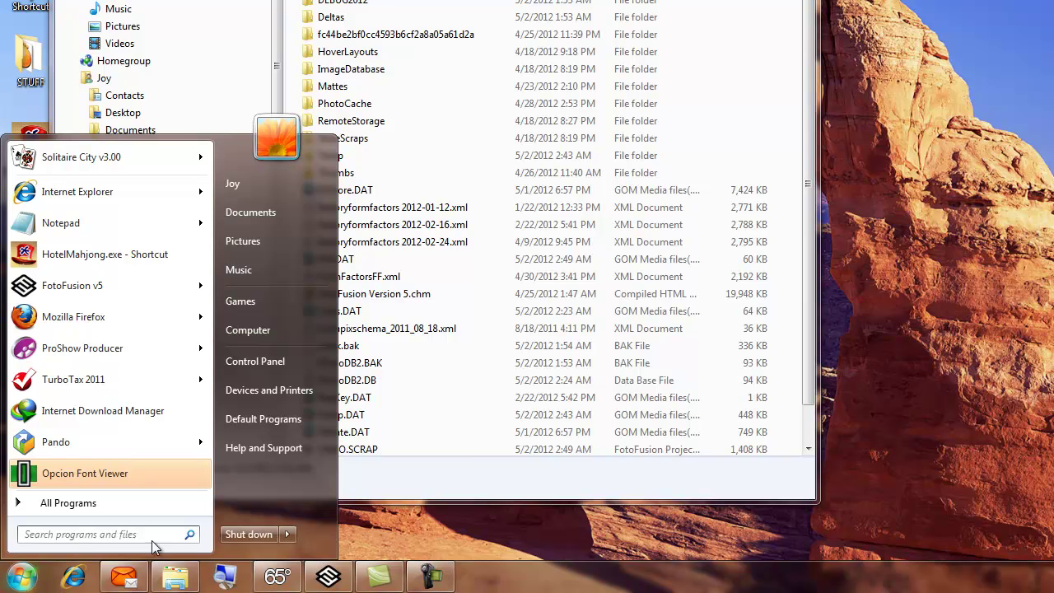
{"action": "left_click", "coordinate": [262, 365]}
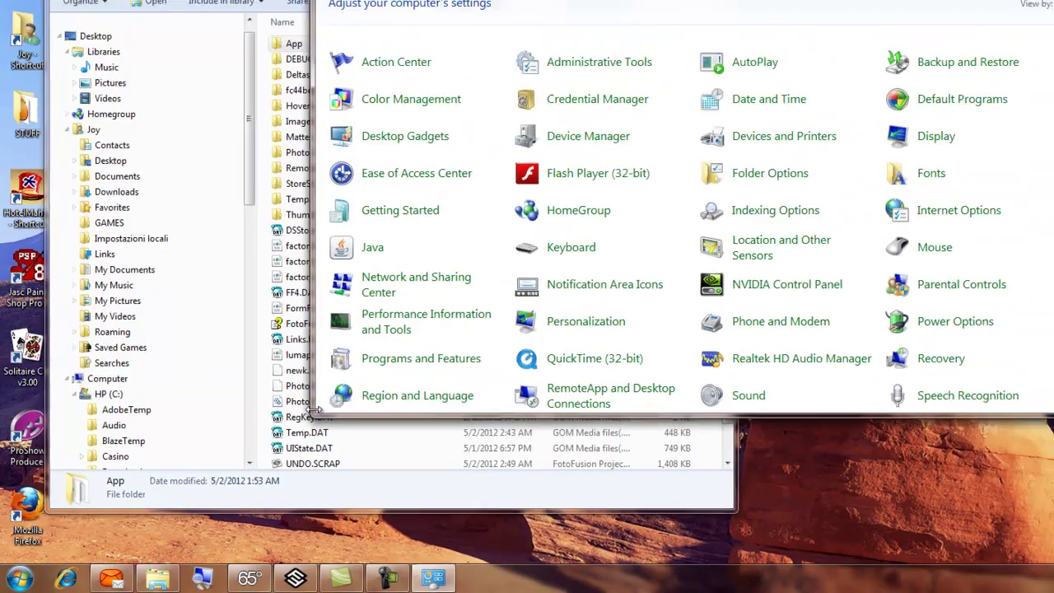
{"action": "mouse_move", "coordinate": [315, 409]}
{"action": "left_mouse_down"}
{"action": "mouse_move", "coordinate": [275, 449]}
{"action": "mouse_move", "coordinate": [130, 479]}
{"action": "mouse_move", "coordinate": [13, 525]}
{"action": "left_mouse_up"}
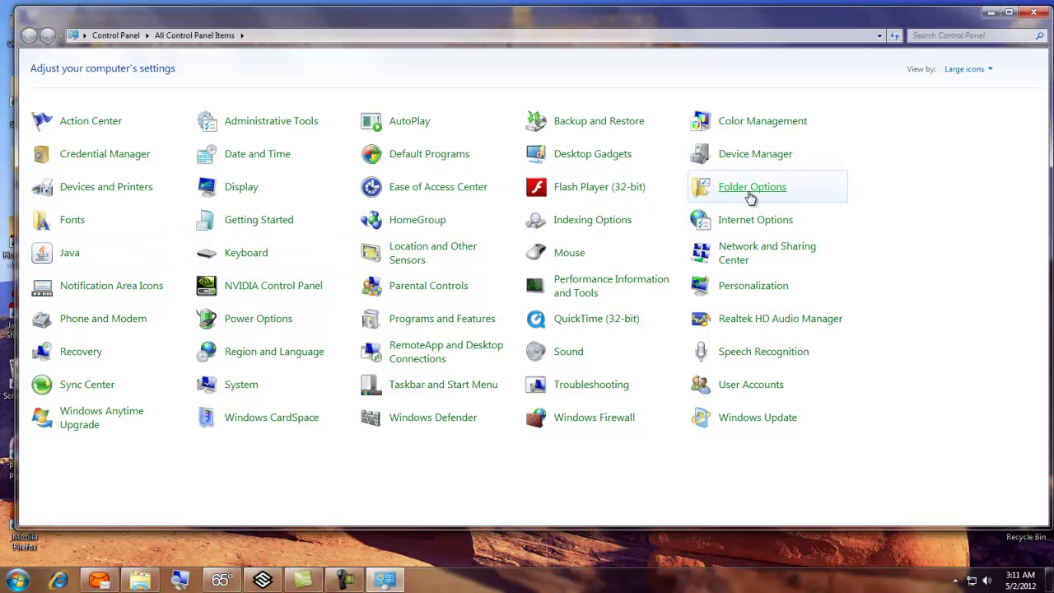
{"action": "left_click", "coordinate": [751, 196]}
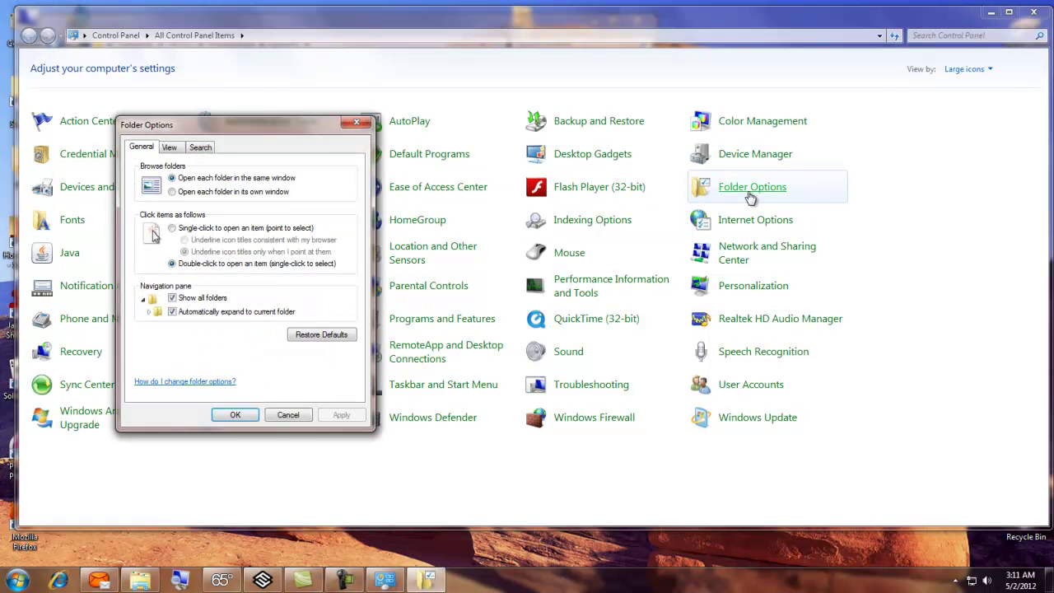
{"action": "left_click", "coordinate": [989, 69]}
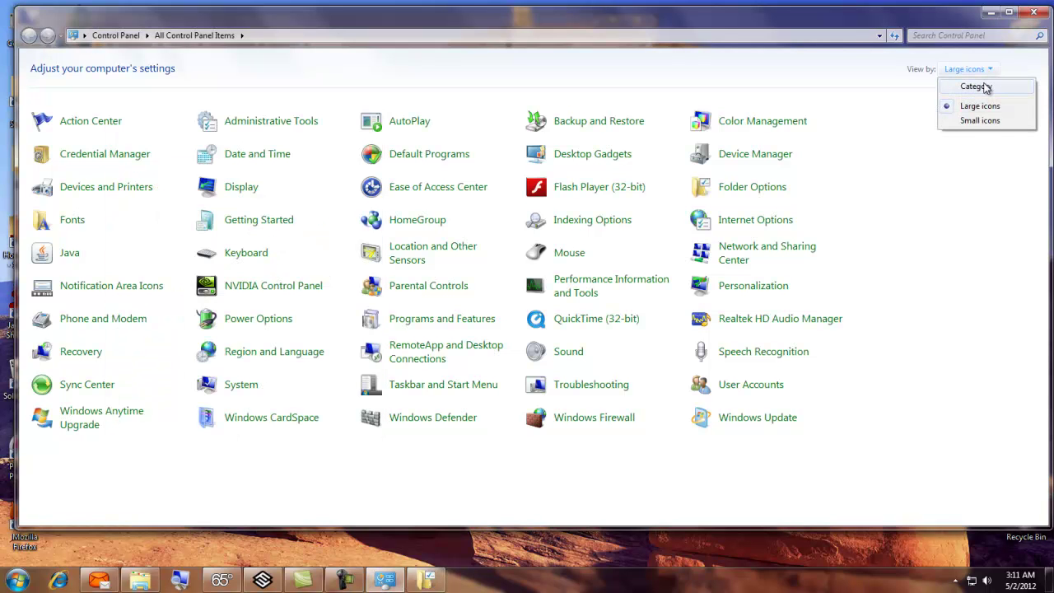
{"action": "left_click", "coordinate": [971, 107]}
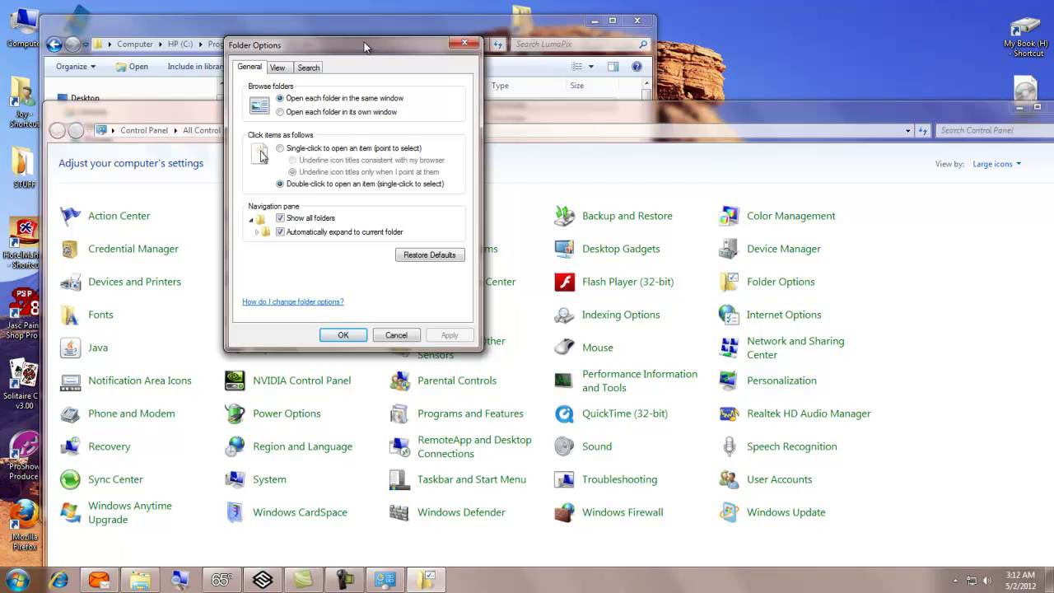
In Folder Options' View settings, show hidden files, file extensions and protected system files, then apply.
{"action": "left_click", "coordinate": [278, 65]}
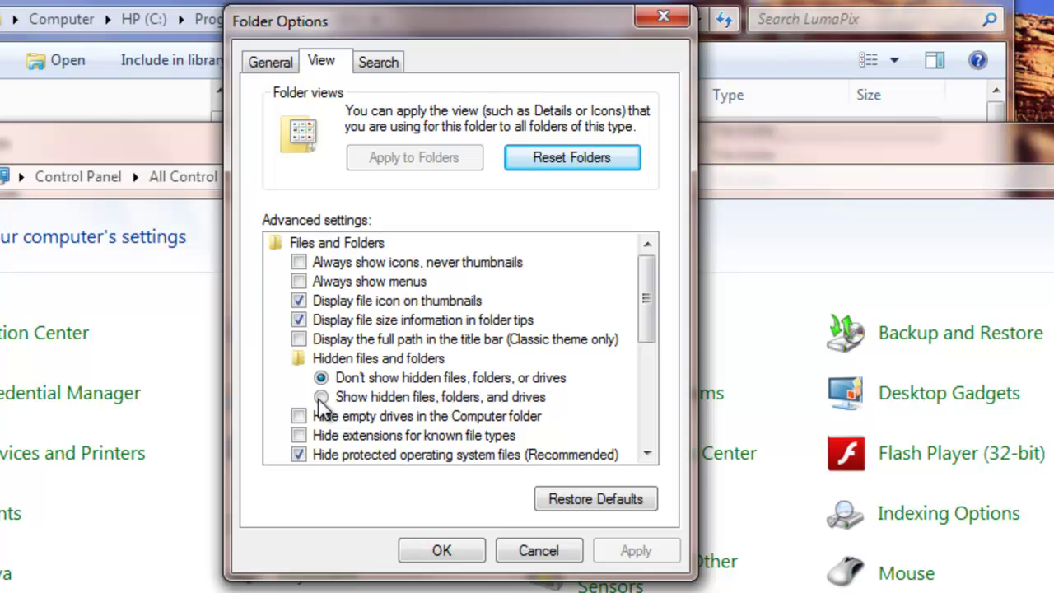
{"action": "left_click", "coordinate": [320, 397]}
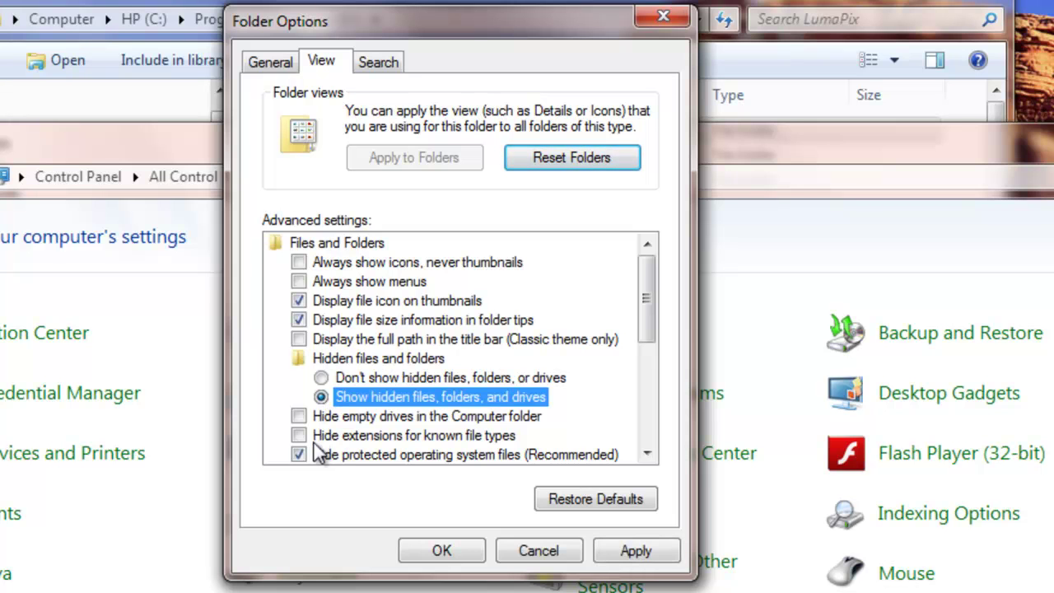
{"action": "left_click", "coordinate": [298, 435]}
{"action": "left_click", "coordinate": [302, 457]}
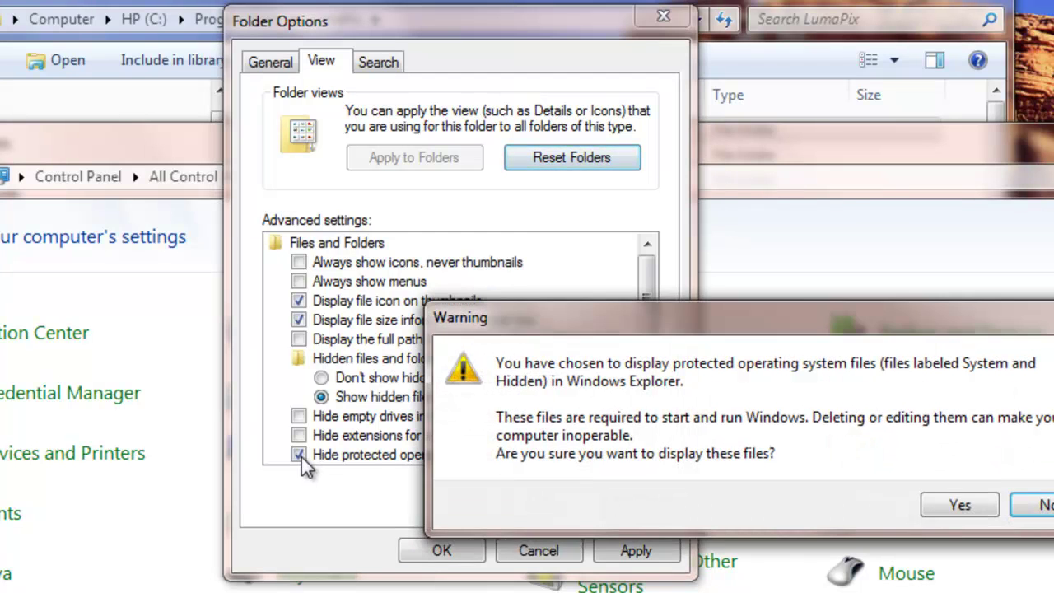
{"action": "left_click", "coordinate": [957, 508]}
{"action": "scroll", "coordinate": [630, 457], "scroll_direction": "down", "scroll_amount": 1}
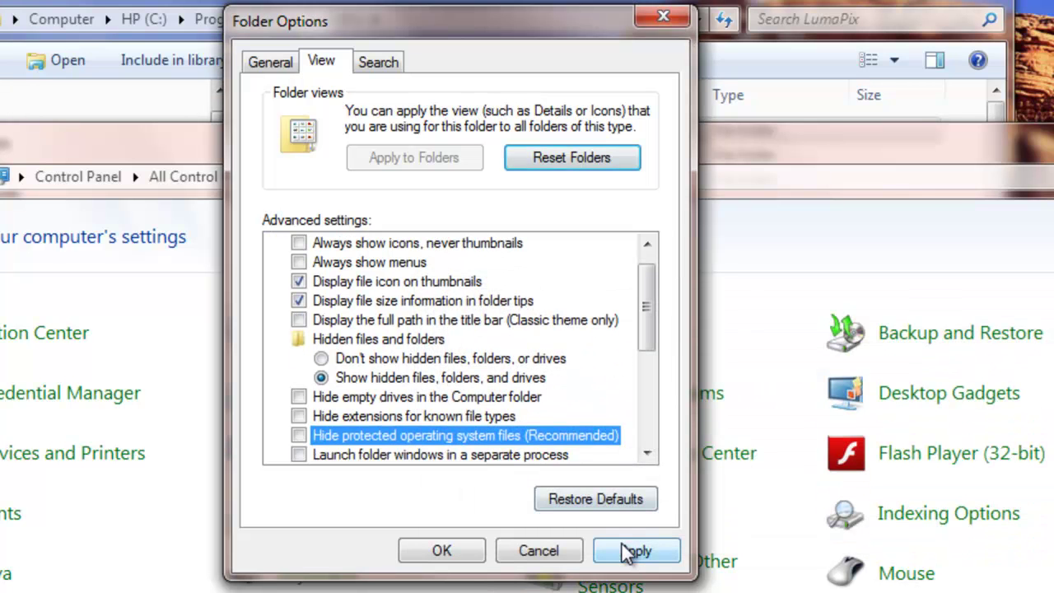
{"action": "left_click", "coordinate": [626, 552]}
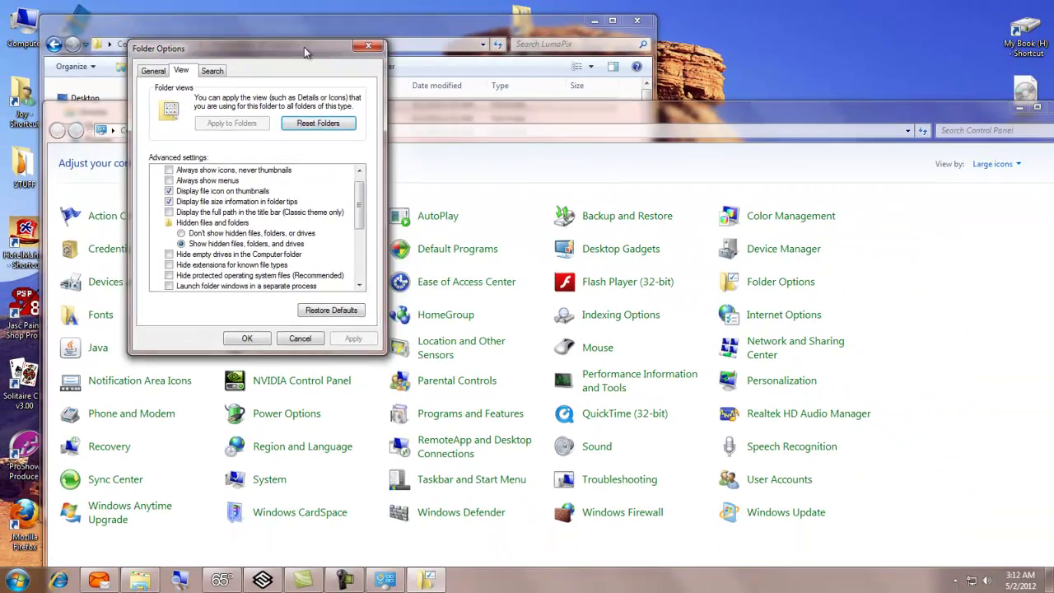
{"action": "left_click_drag", "start_coordinate": [304, 52], "coordinate": [158, 83]}
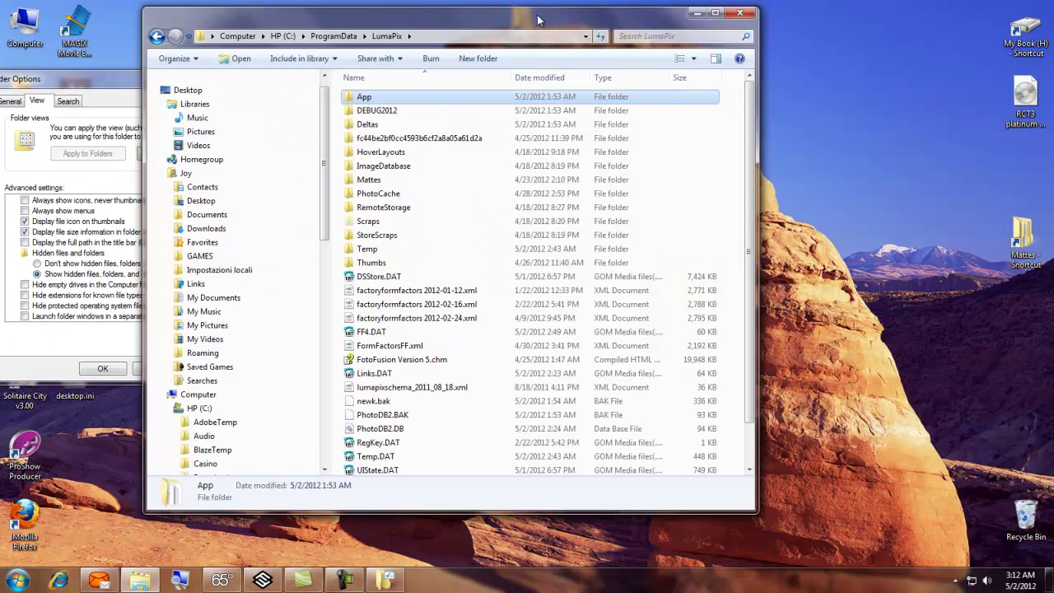
Go to the root of drive C: and select the Program Files (x86) folder.
{"action": "left_click", "coordinate": [198, 408]}
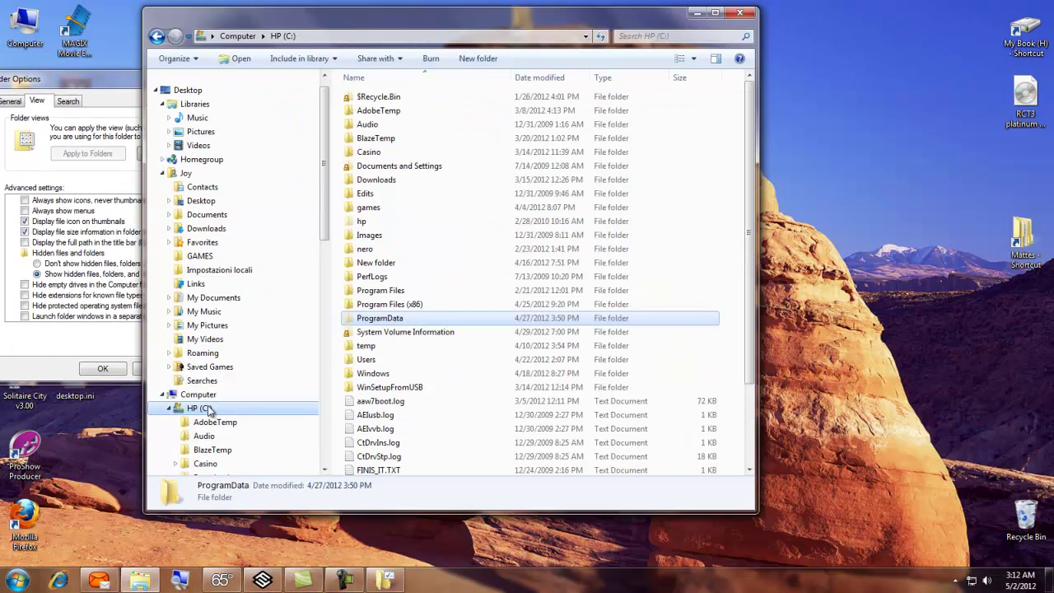
{"action": "left_click", "coordinate": [374, 304]}
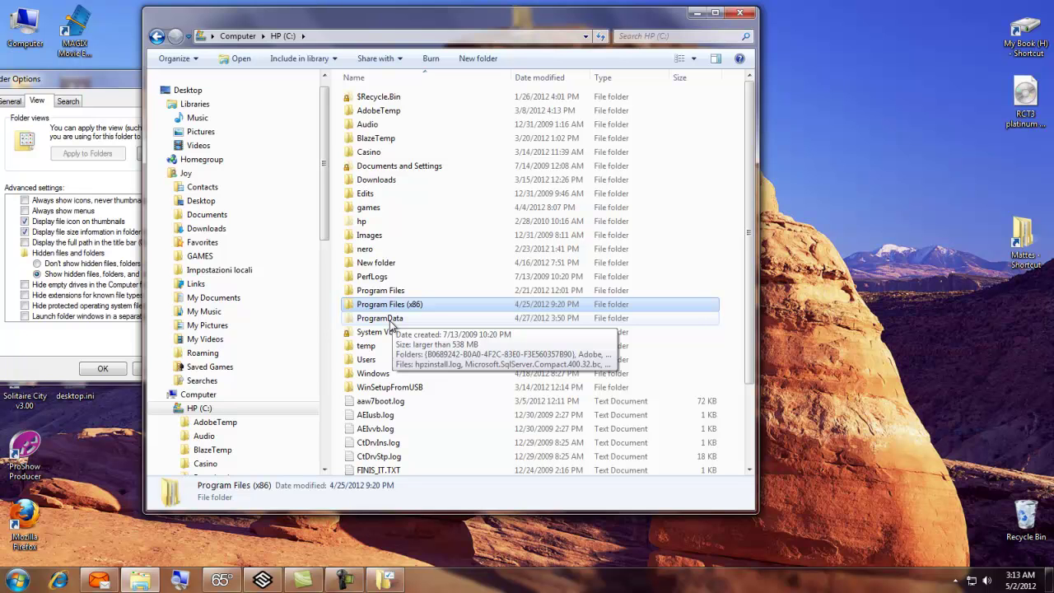
Open ProgramData, then LumaPix, App and the Mattes folder.
{"action": "double_click", "coordinate": [392, 320]}
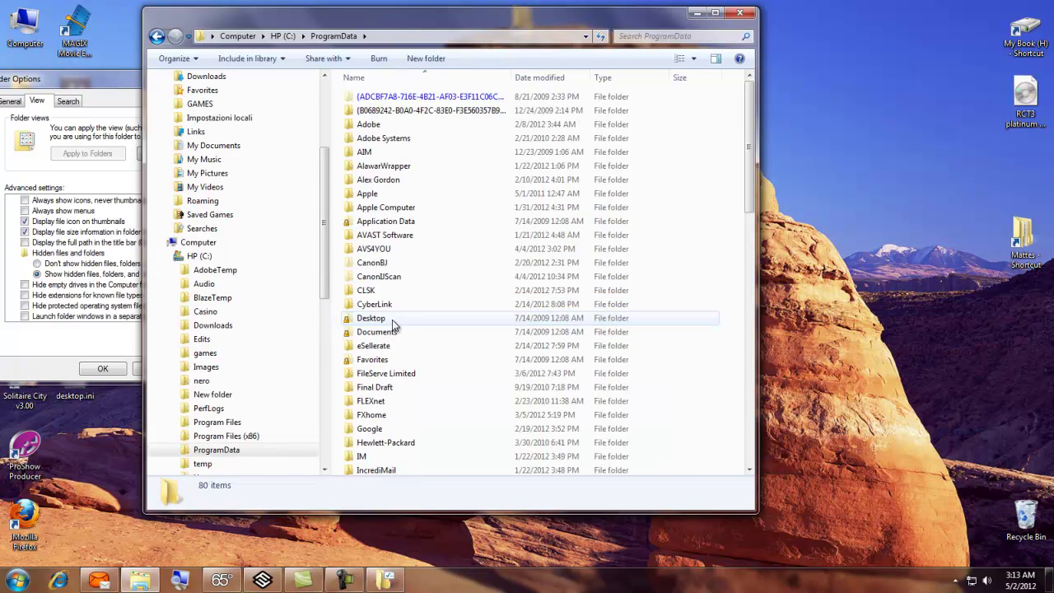
{"action": "scroll", "coordinate": [392, 319], "scroll_direction": "down", "scroll_amount": 6}
{"action": "double_click", "coordinate": [391, 359]}
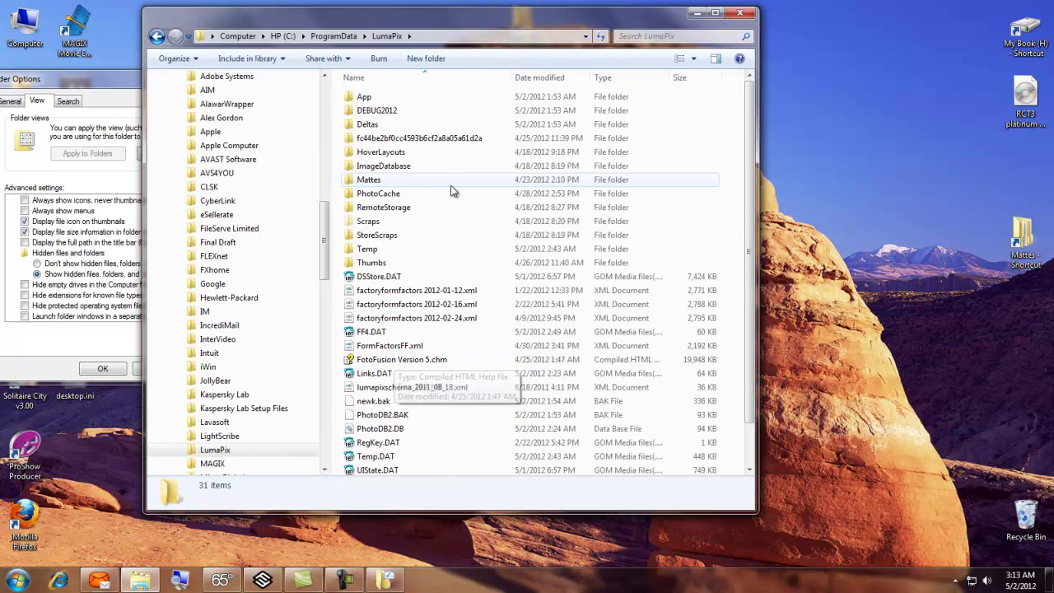
{"action": "double_click", "coordinate": [365, 99]}
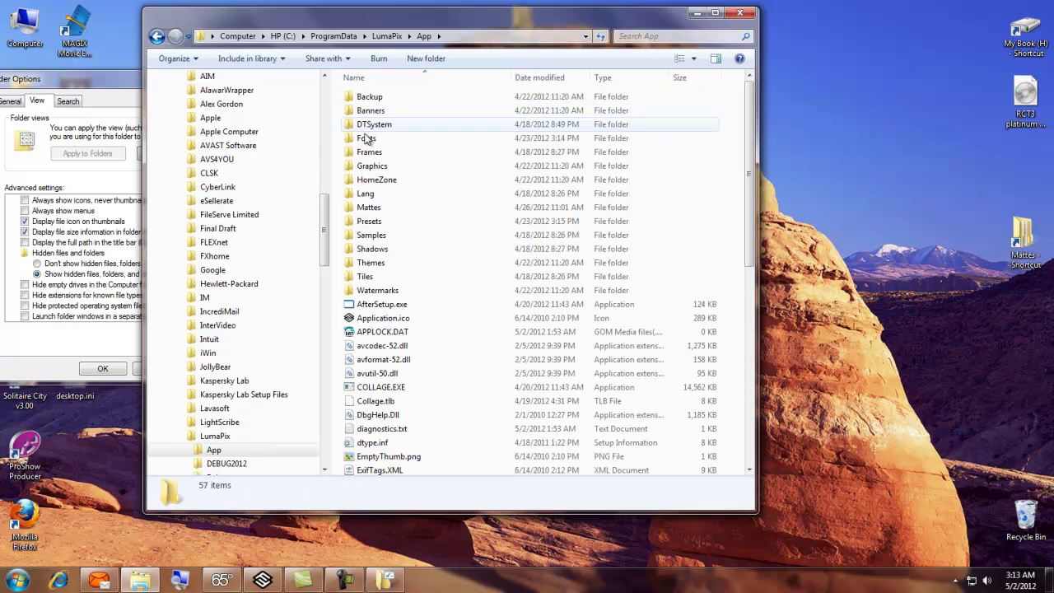
{"action": "left_click", "coordinate": [373, 210]}
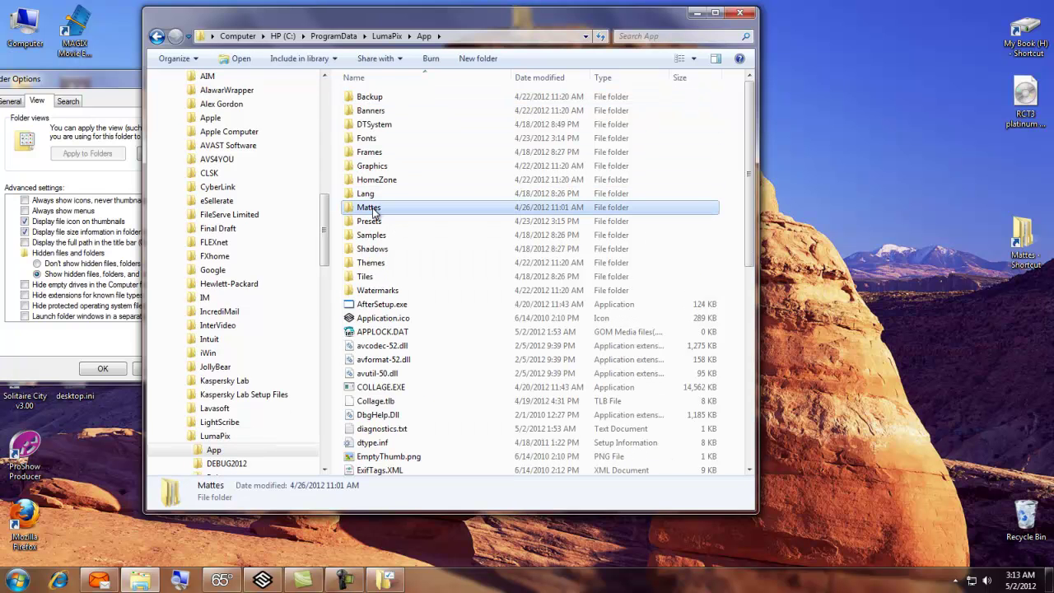
{"action": "double_click", "coordinate": [373, 210]}
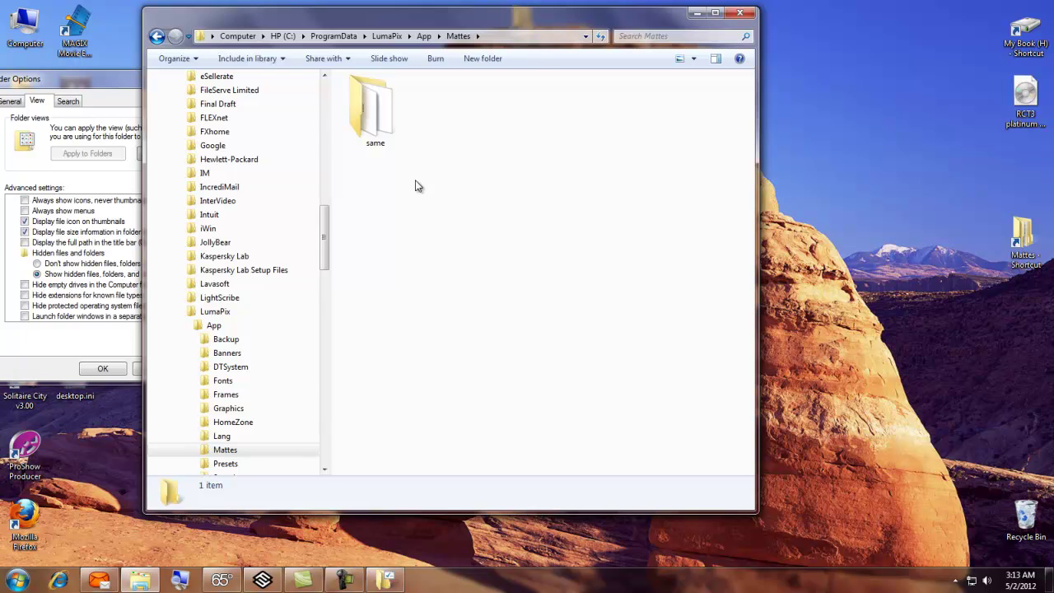
Look inside Mattes' 'same' subfolder, then return to the Mattes folder.
{"action": "double_click", "coordinate": [372, 110]}
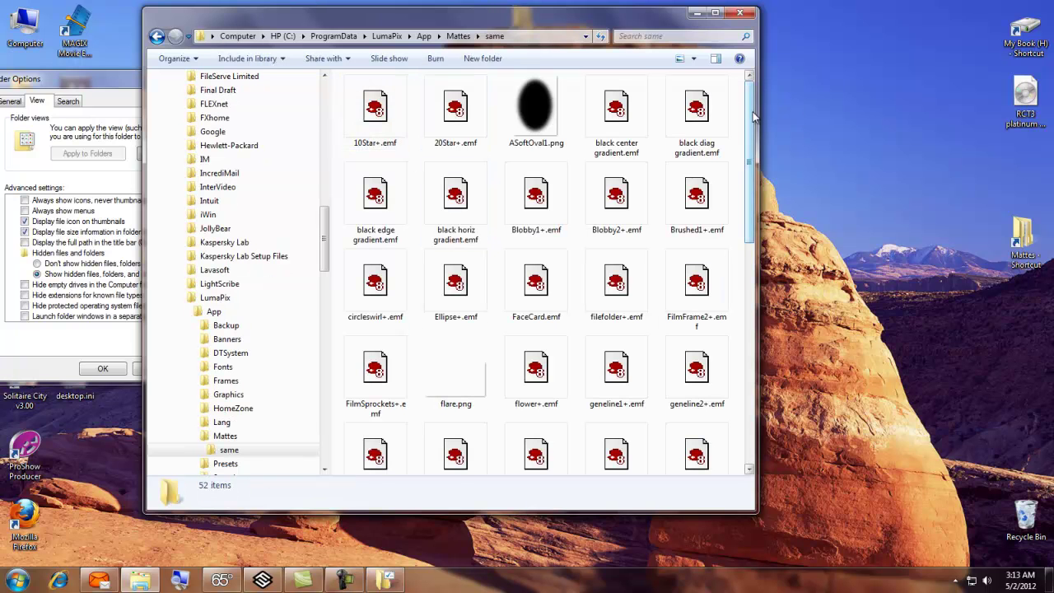
{"action": "scroll", "coordinate": [738, 109], "scroll_direction": "down", "scroll_amount": 5}
{"action": "scroll", "coordinate": [739, 108], "scroll_direction": "up", "scroll_amount": 4}
{"action": "scroll", "coordinate": [738, 109], "scroll_direction": "up", "scroll_amount": 1}
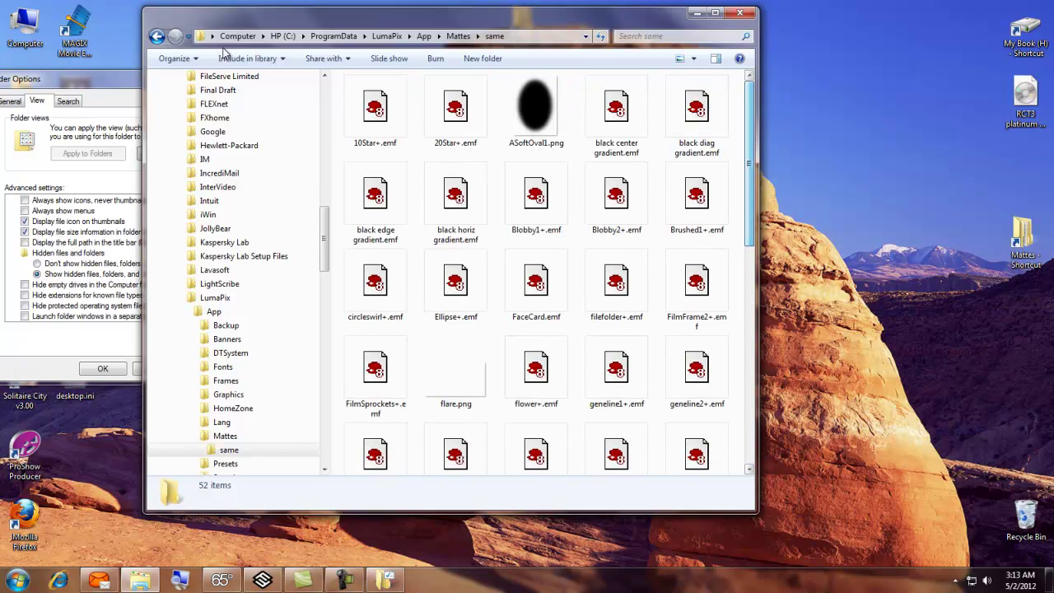
{"action": "left_click", "coordinate": [156, 36]}
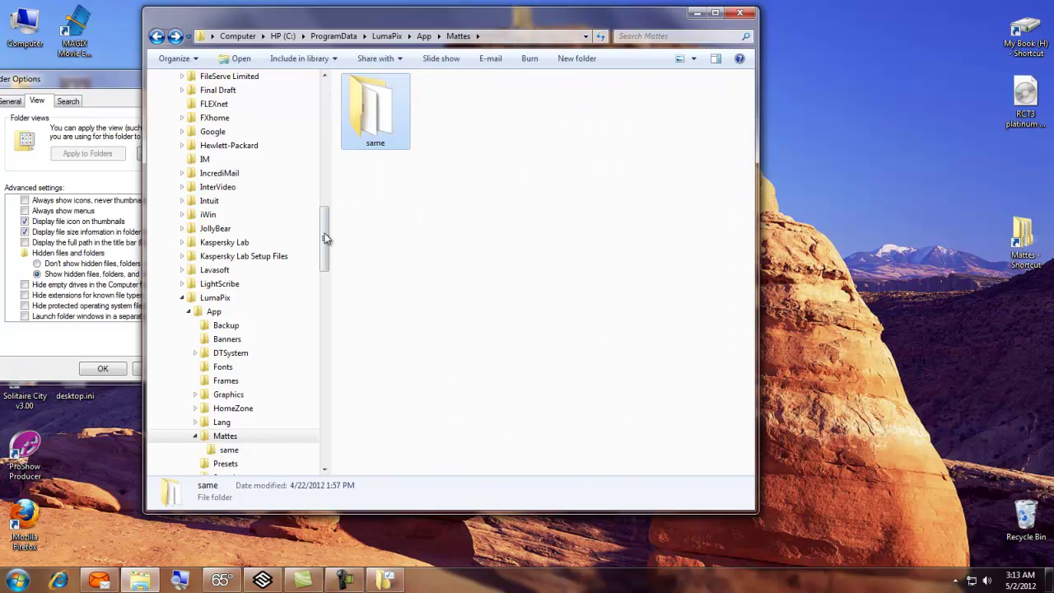
{"action": "left_click_drag", "start_coordinate": [324, 238], "coordinate": [326, 265]}
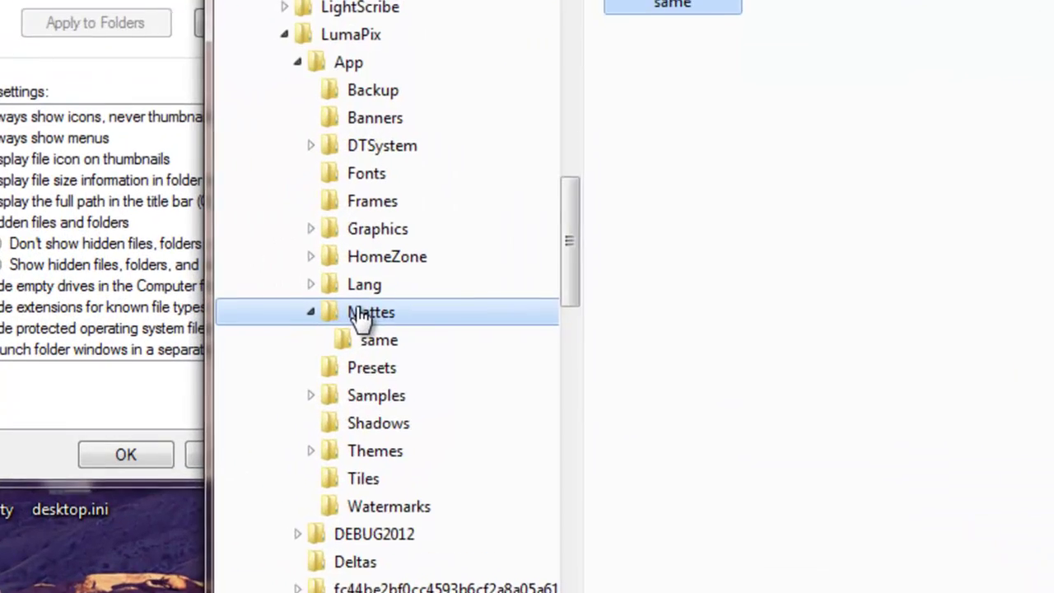
Send the Mattes folder to the desktop as a shortcut and nudge the Explorer window right.
{"action": "right_click", "coordinate": [290, 307]}
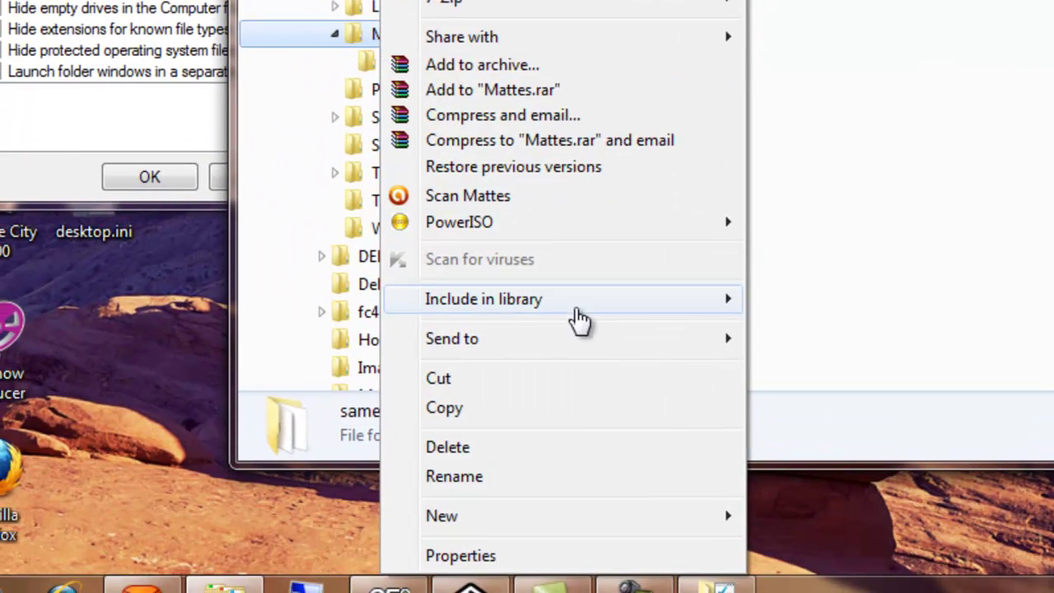
{"action": "mouse_move", "coordinate": [452, 339]}
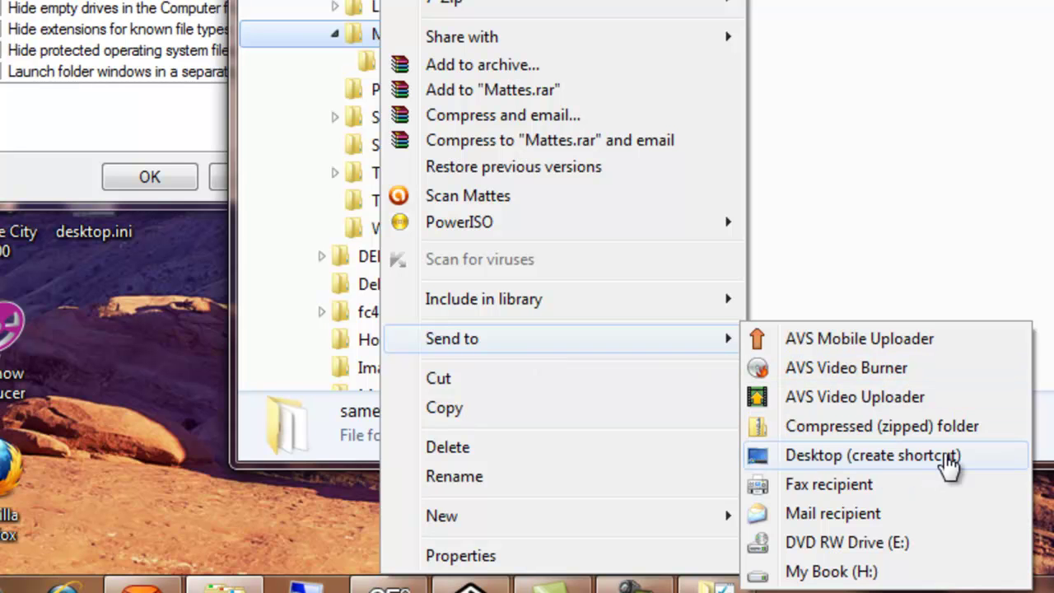
{"action": "left_click", "coordinate": [949, 461]}
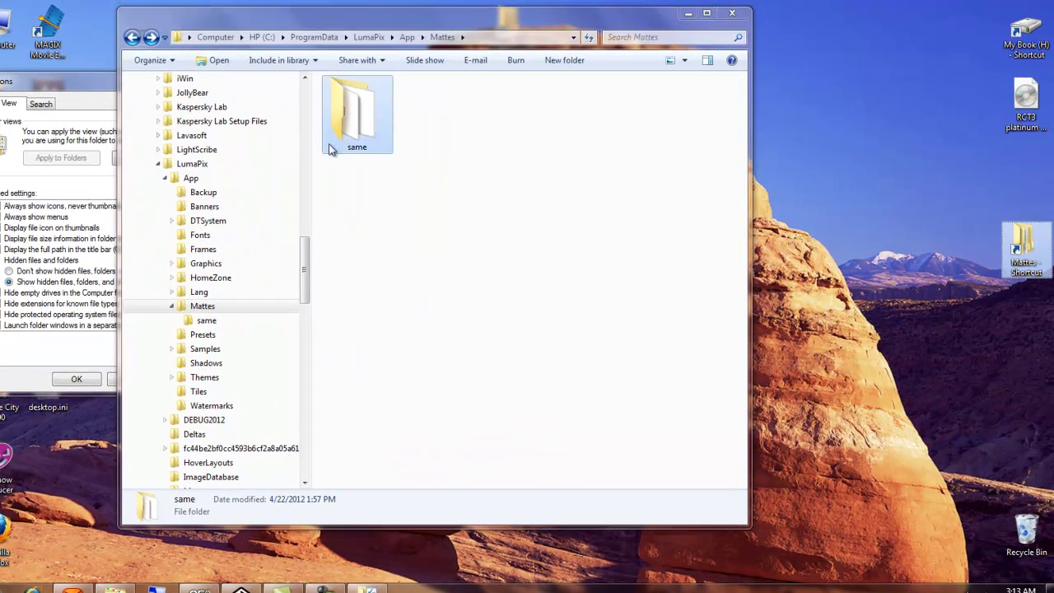
{"action": "left_click_drag", "start_coordinate": [184, 21], "coordinate": [250, 17]}
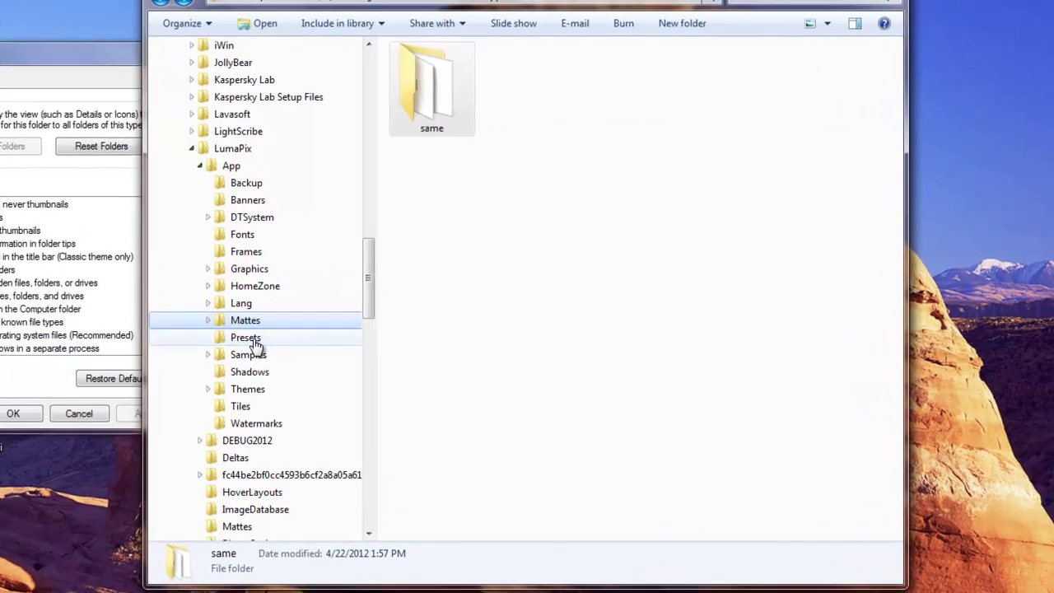
In Presets, inspect vertical, POP, glass, emboss and backward .Scrap files, then close Explorer.
{"action": "left_click", "coordinate": [264, 323]}
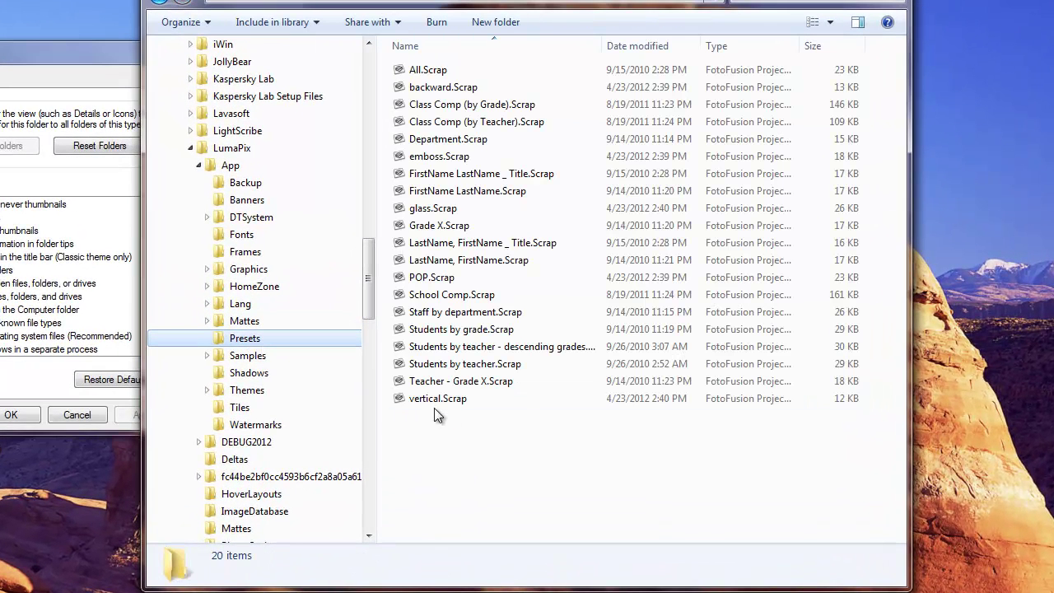
{"action": "mouse_move", "coordinate": [437, 398]}
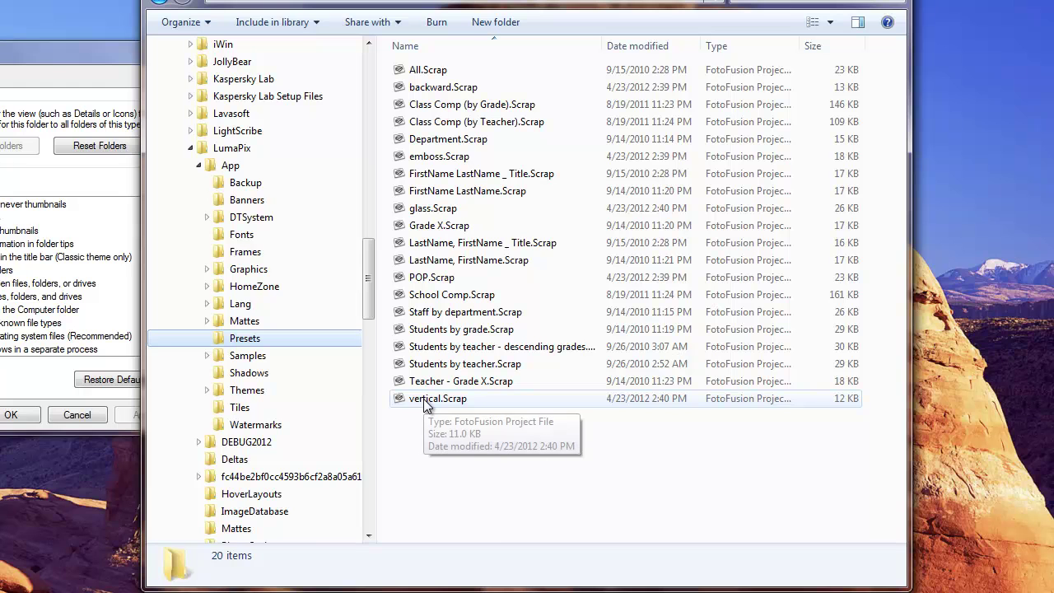
{"action": "left_click", "coordinate": [424, 400]}
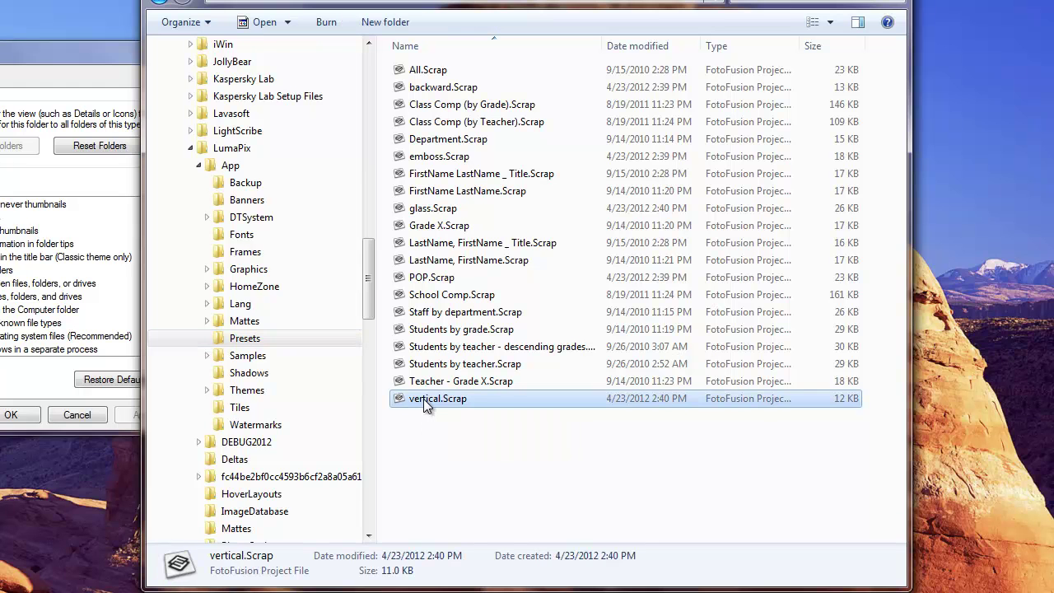
{"action": "left_click", "coordinate": [421, 278]}
{"action": "left_click", "coordinate": [423, 209]}
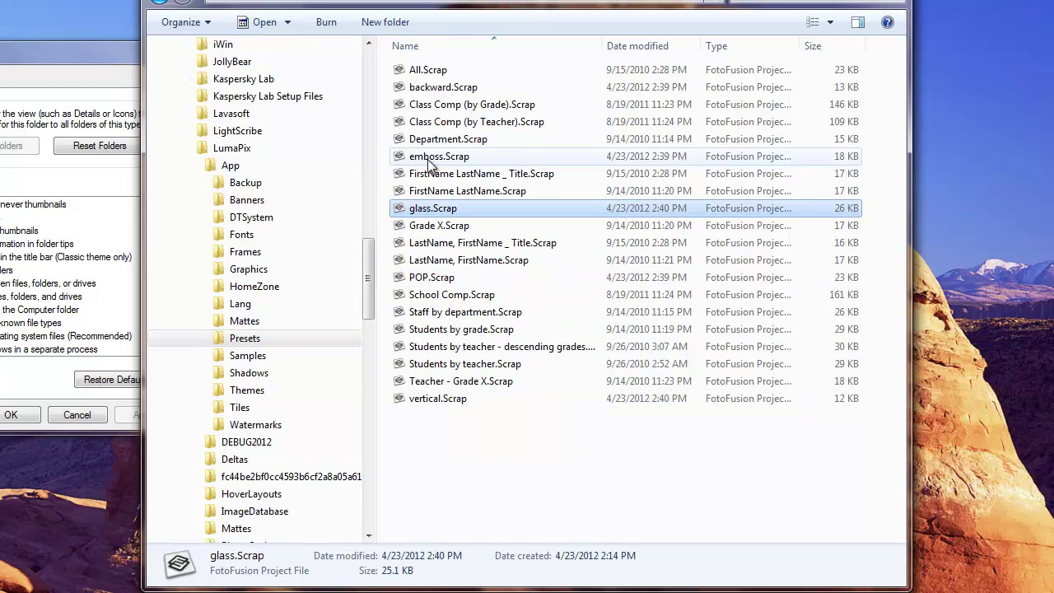
{"action": "left_click", "coordinate": [428, 159]}
{"action": "left_click", "coordinate": [430, 87]}
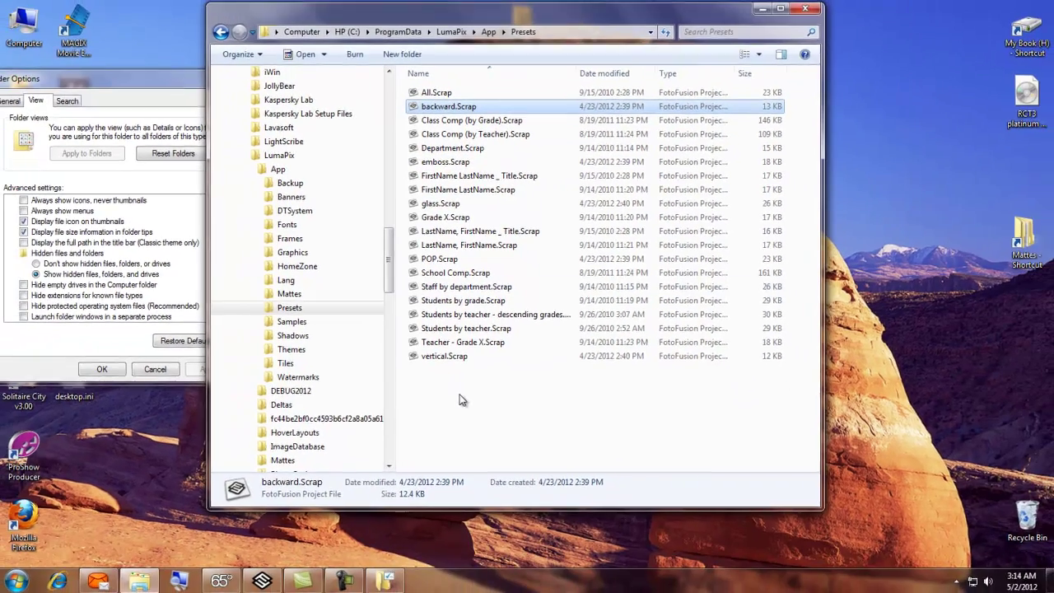
{"action": "left_click", "coordinate": [807, 10]}
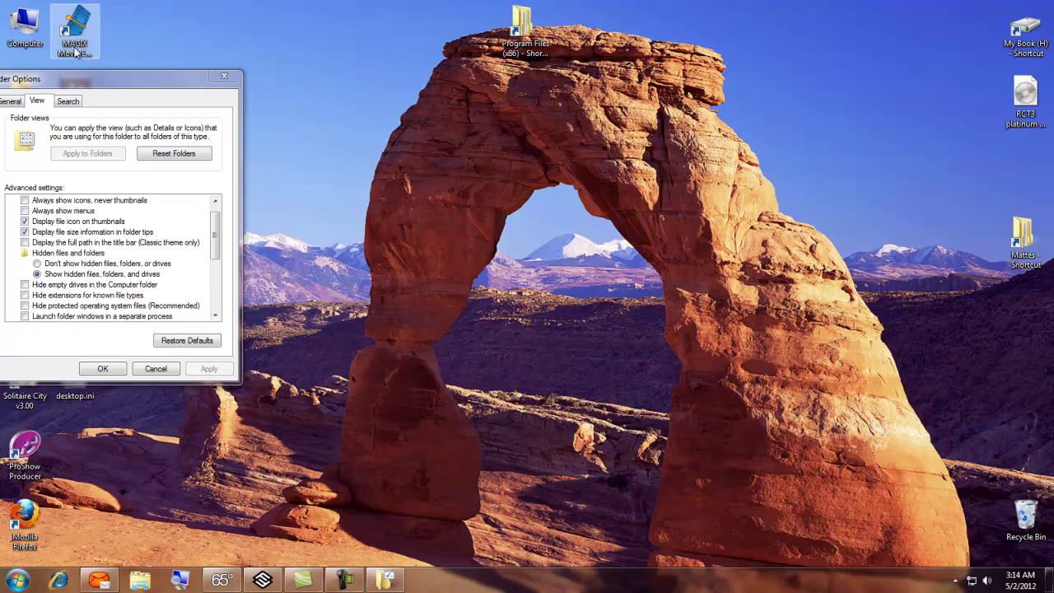
In Folder Options, stop showing hidden files, re-hide protected system files, apply and close.
{"action": "left_click_drag", "start_coordinate": [97, 78], "coordinate": [342, 65]}
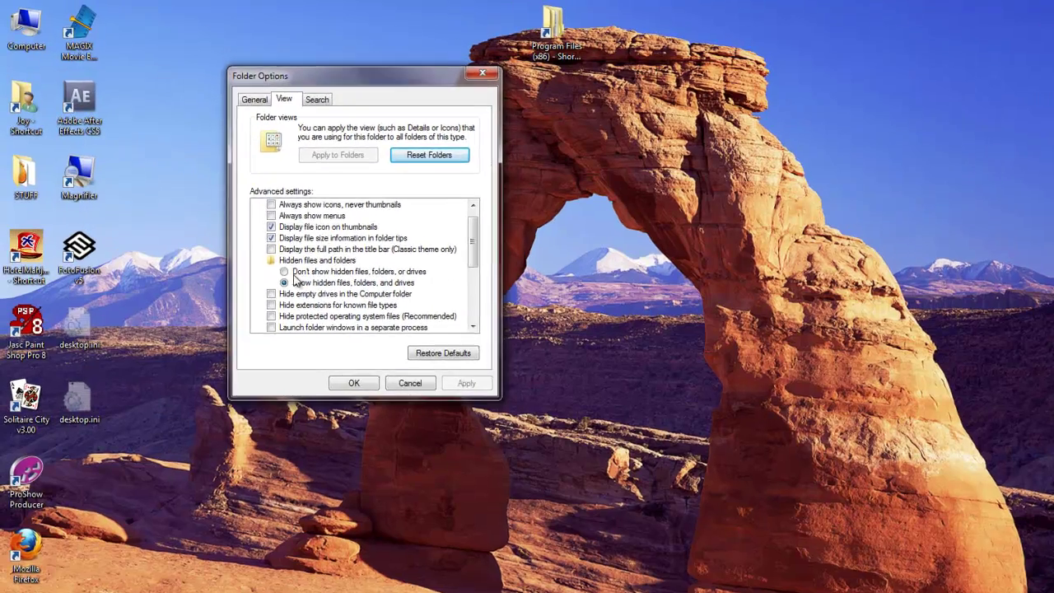
{"action": "left_click", "coordinate": [295, 271]}
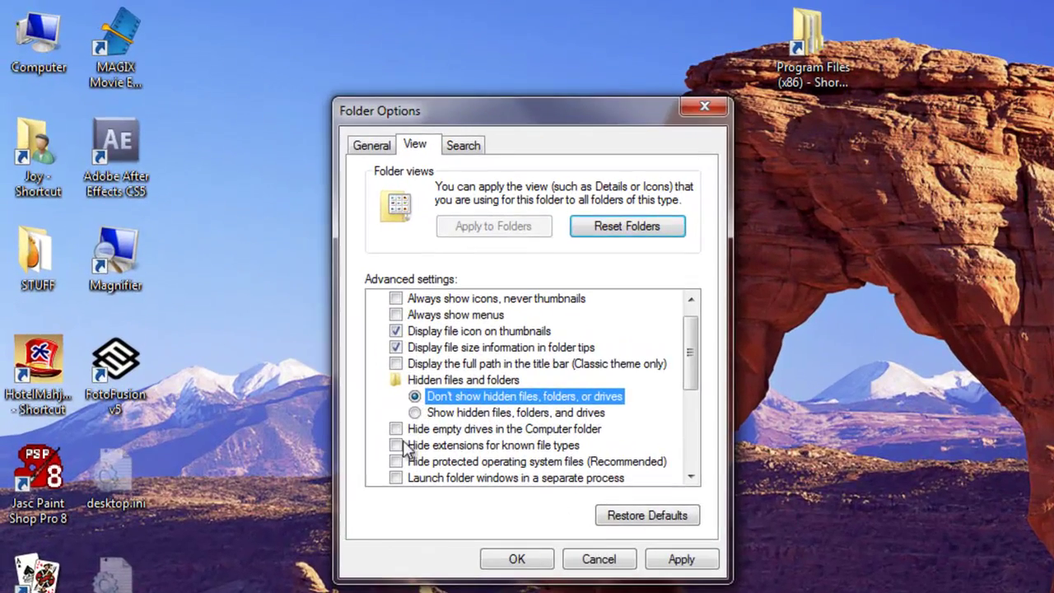
{"action": "left_click", "coordinate": [395, 461]}
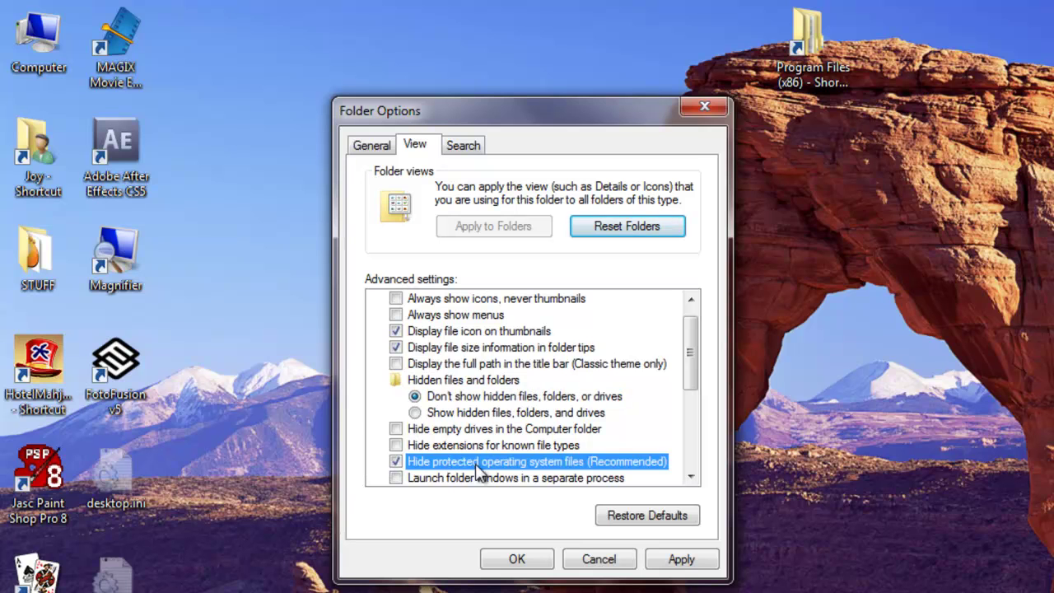
{"action": "left_click", "coordinate": [696, 556]}
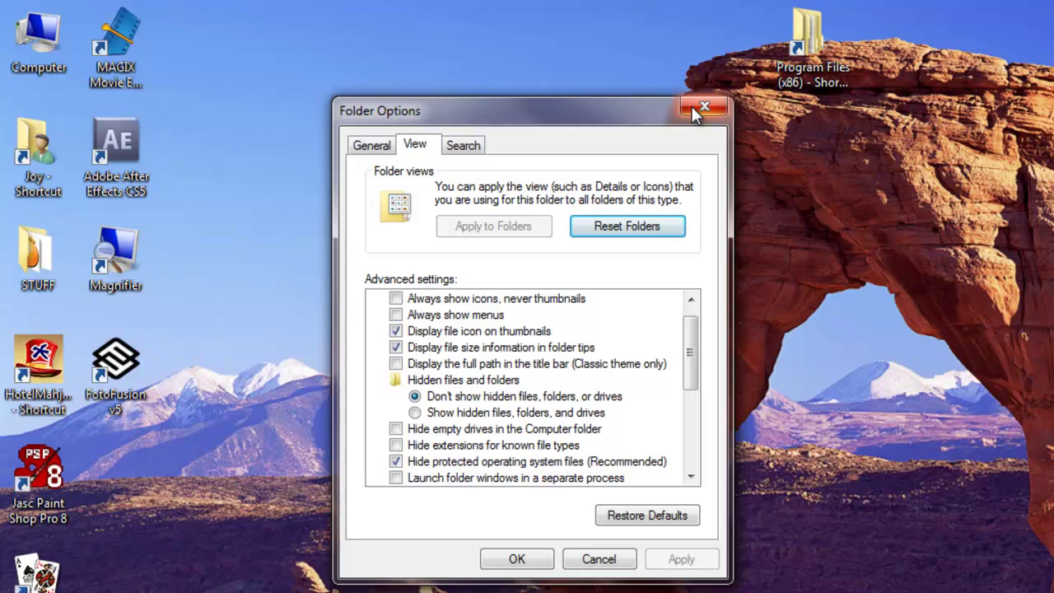
{"action": "left_click", "coordinate": [692, 107]}
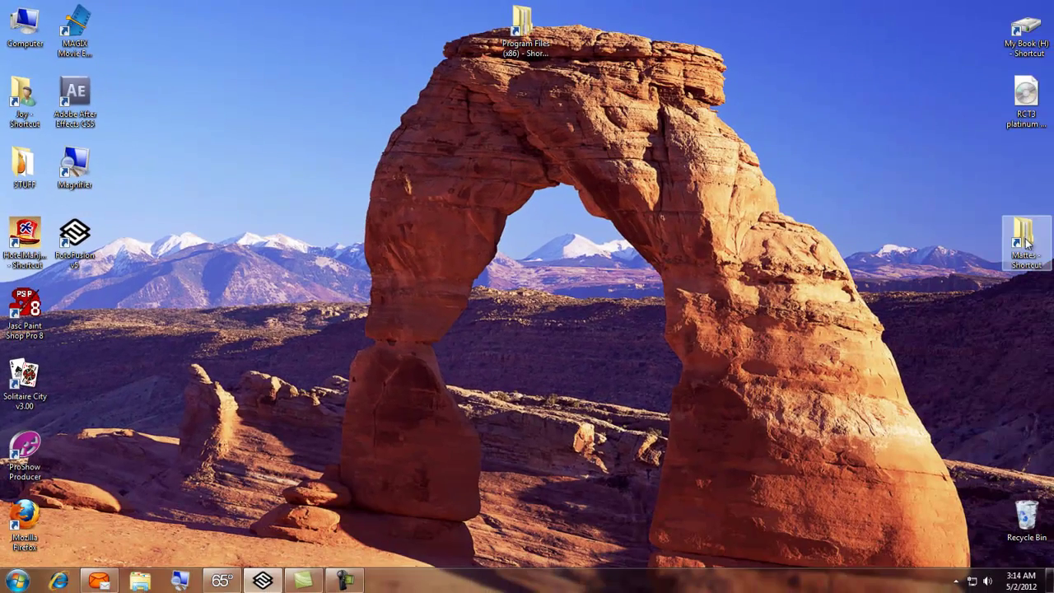
Use the desktop Mattes shortcut to reach App's Presets folder, close it, then reopen Mattes.
{"action": "double_click", "coordinate": [1012, 234]}
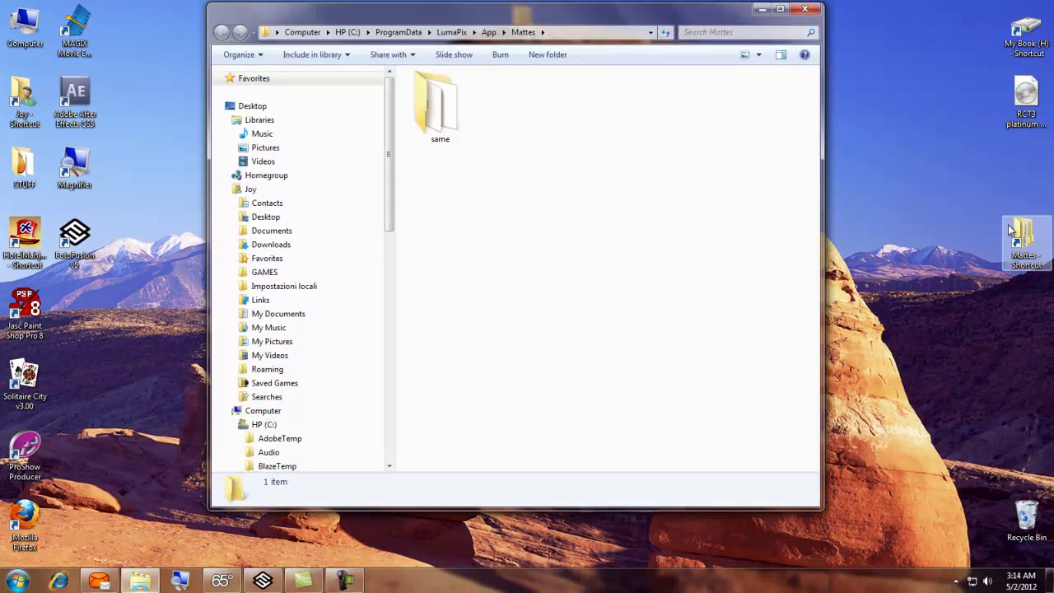
{"action": "left_click_drag", "start_coordinate": [651, 16], "coordinate": [616, 38]}
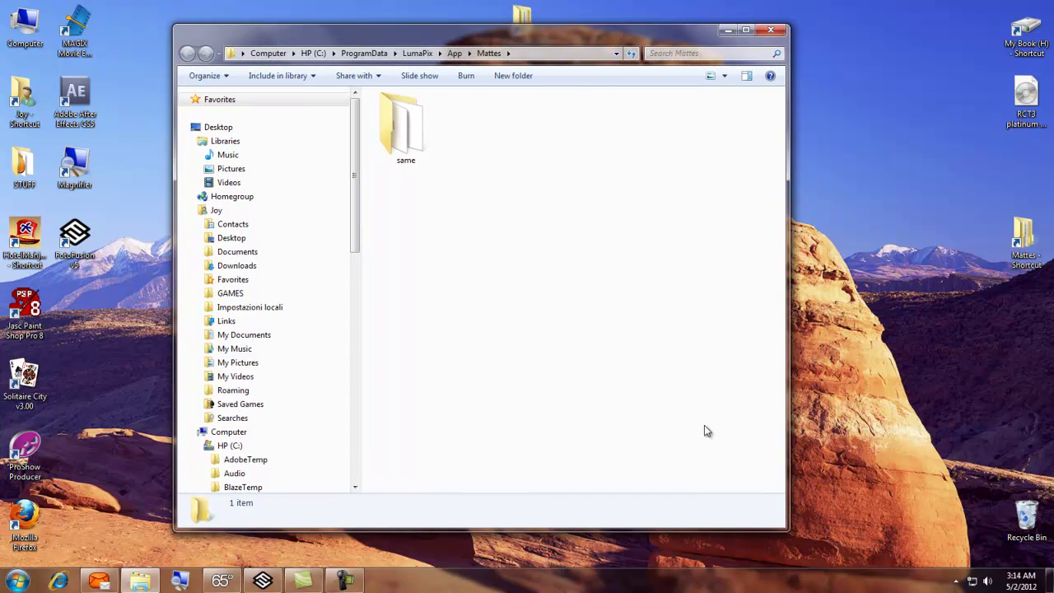
{"action": "left_click", "coordinate": [454, 55]}
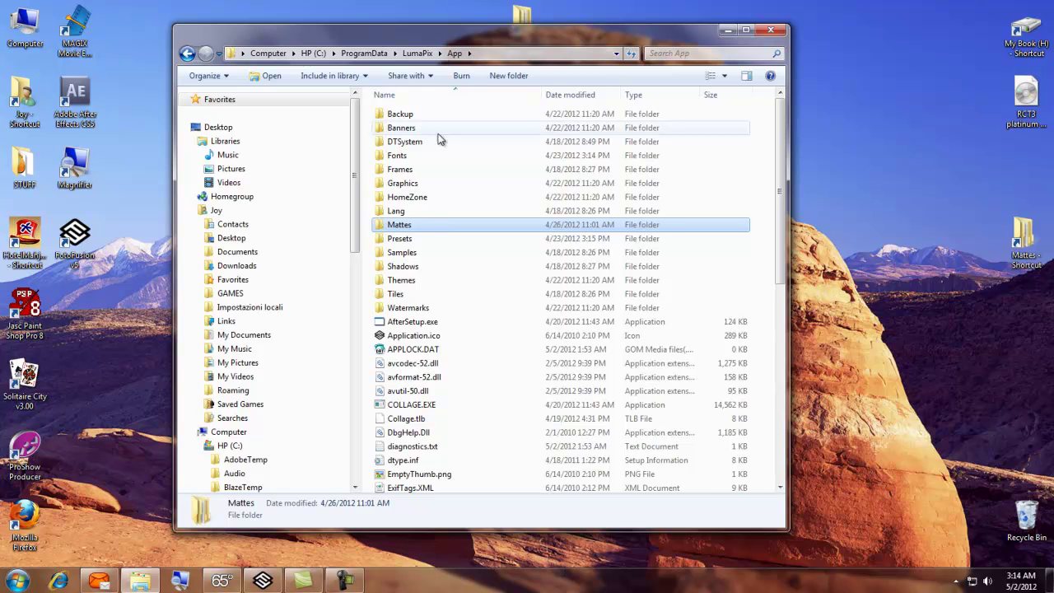
{"action": "double_click", "coordinate": [400, 238]}
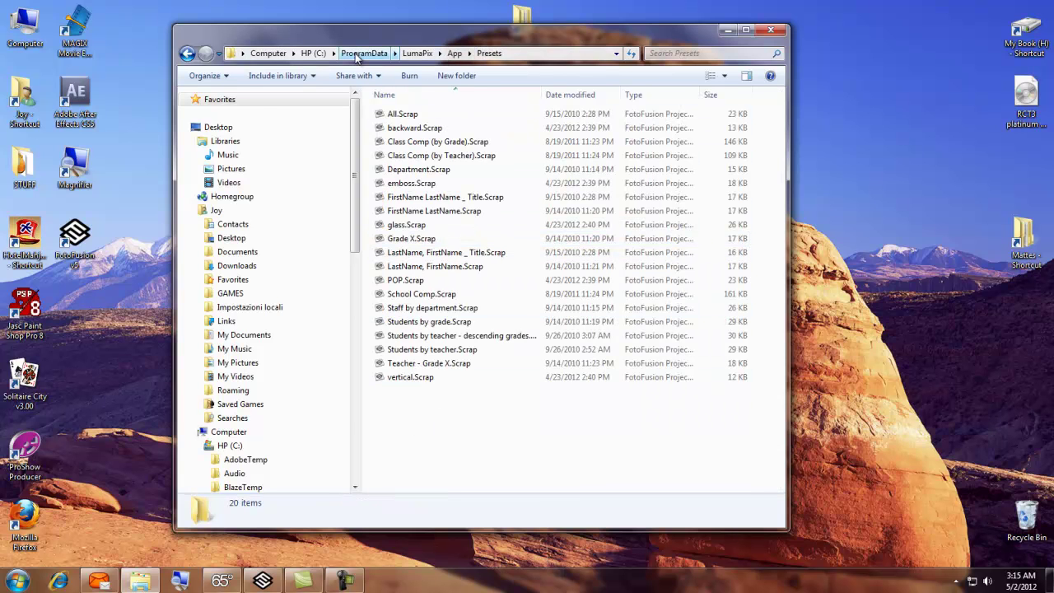
{"action": "left_click", "coordinate": [770, 31]}
{"action": "double_click", "coordinate": [1024, 243]}
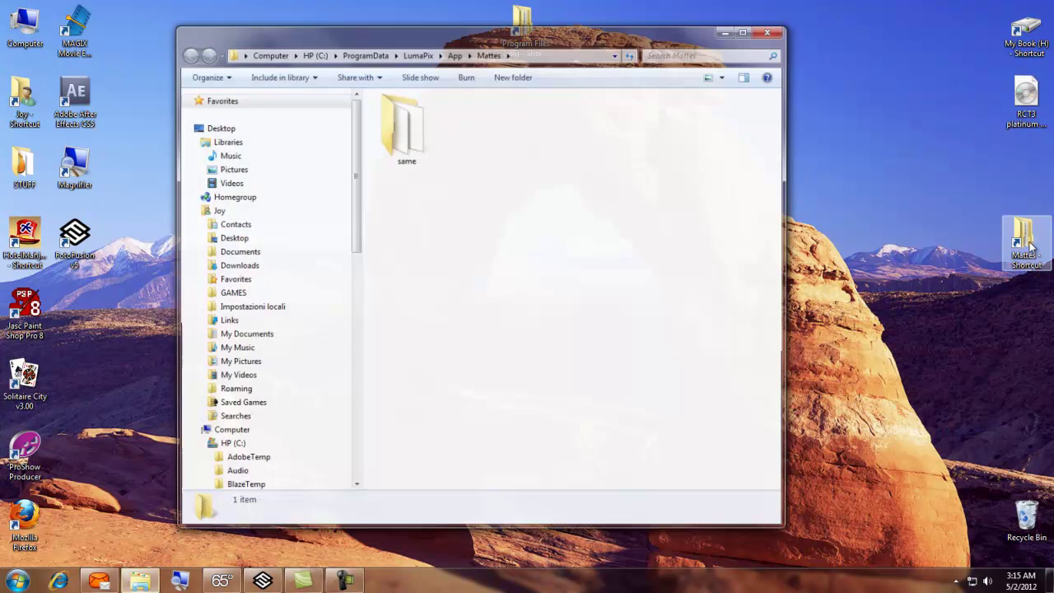